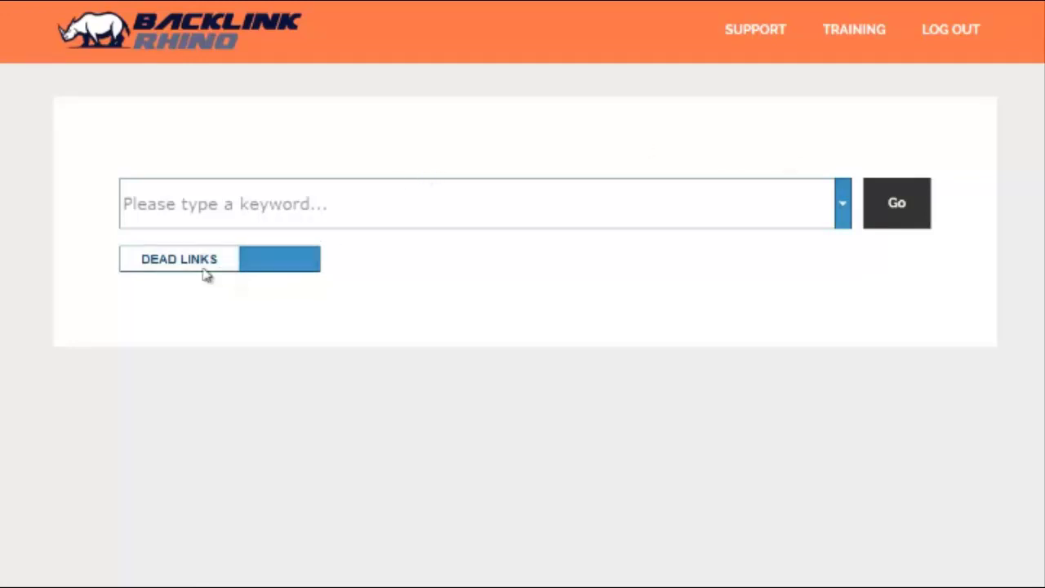
Step: Set the search mode to Dead Links and run a search for the keyword "bitcoin"
left_click(275, 268)
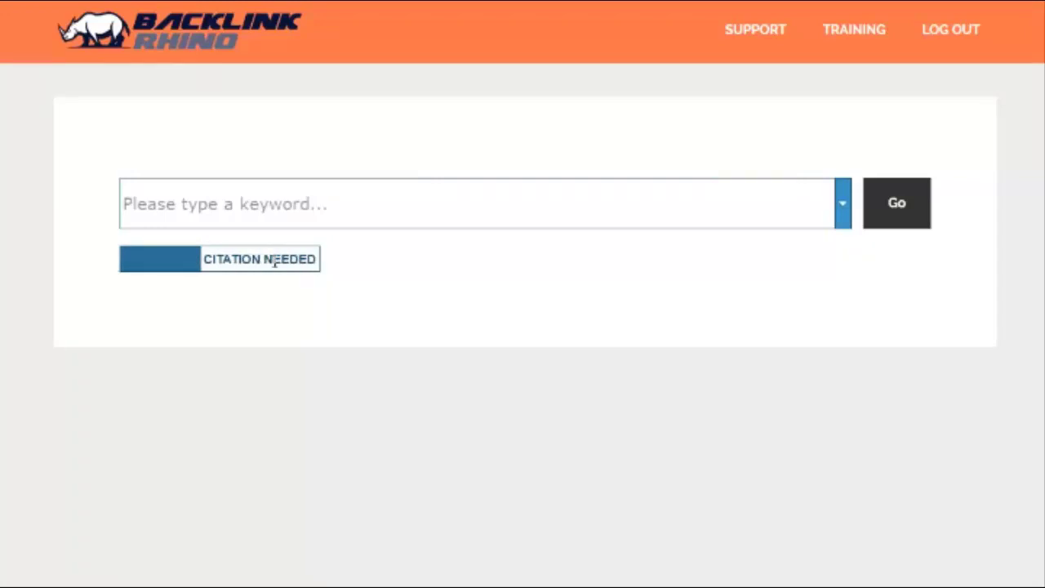
left_click(156, 259)
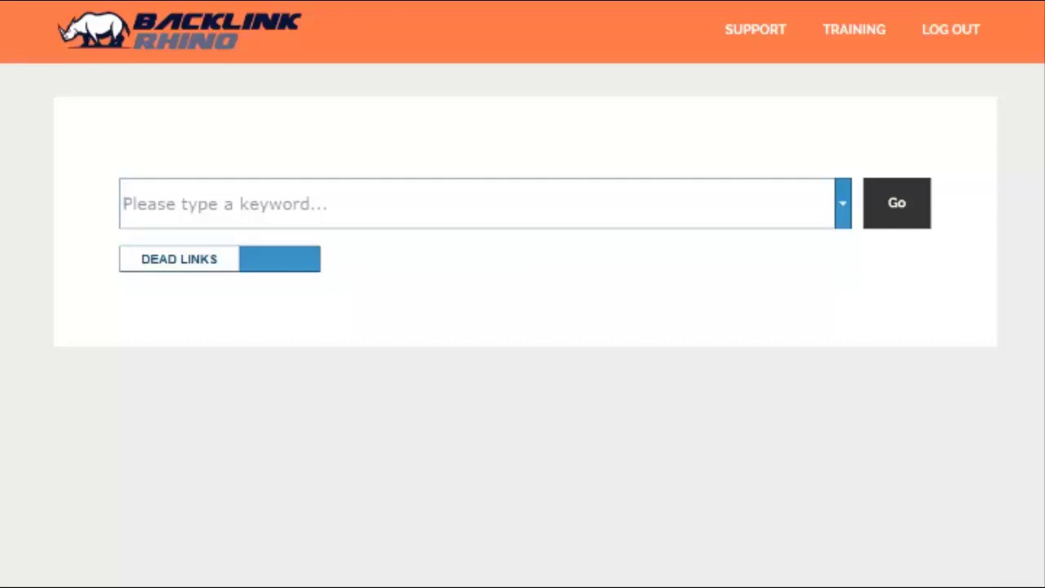
type("bit")
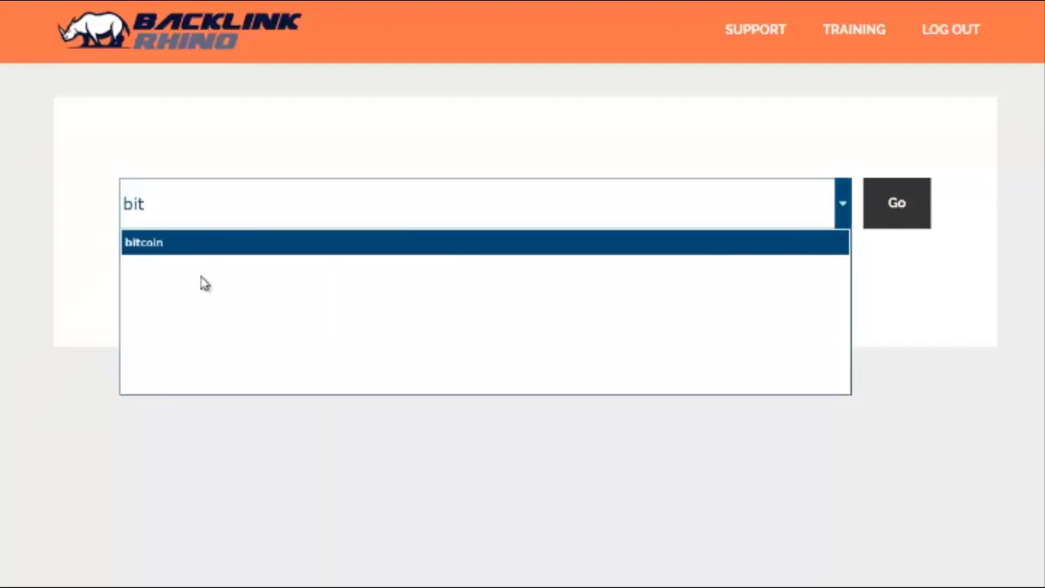
left_click(191, 248)
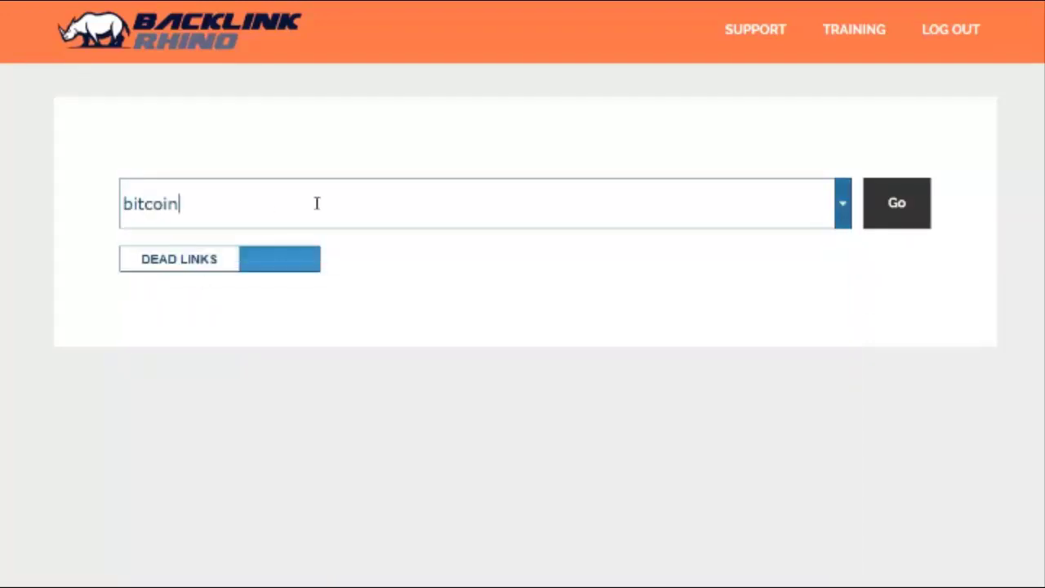
left_click(895, 208)
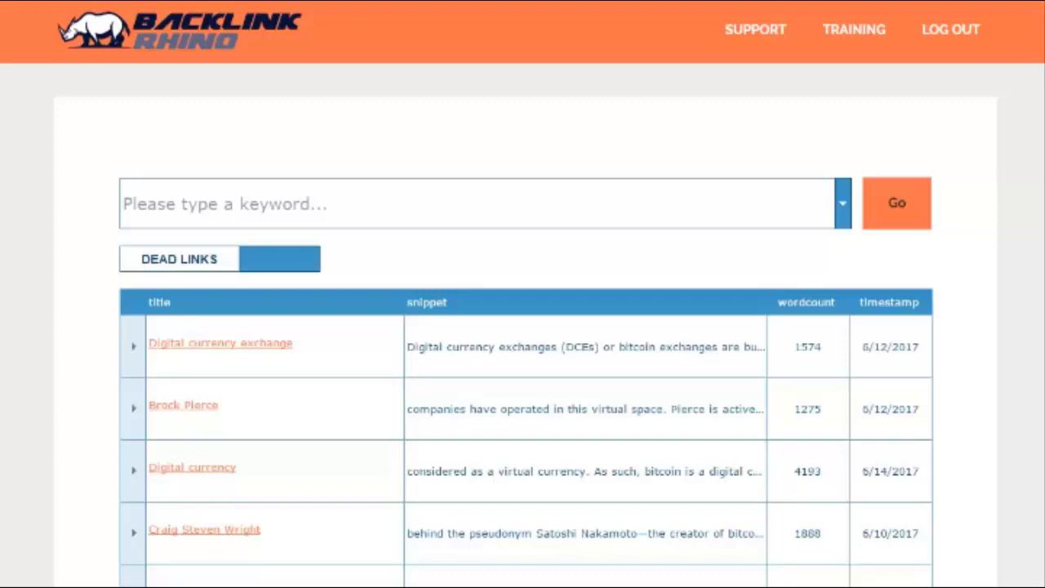
Step: Look over the article results and expand the second result to inspect its listed link, anchor and status
scroll(523, 327, "down", 8)
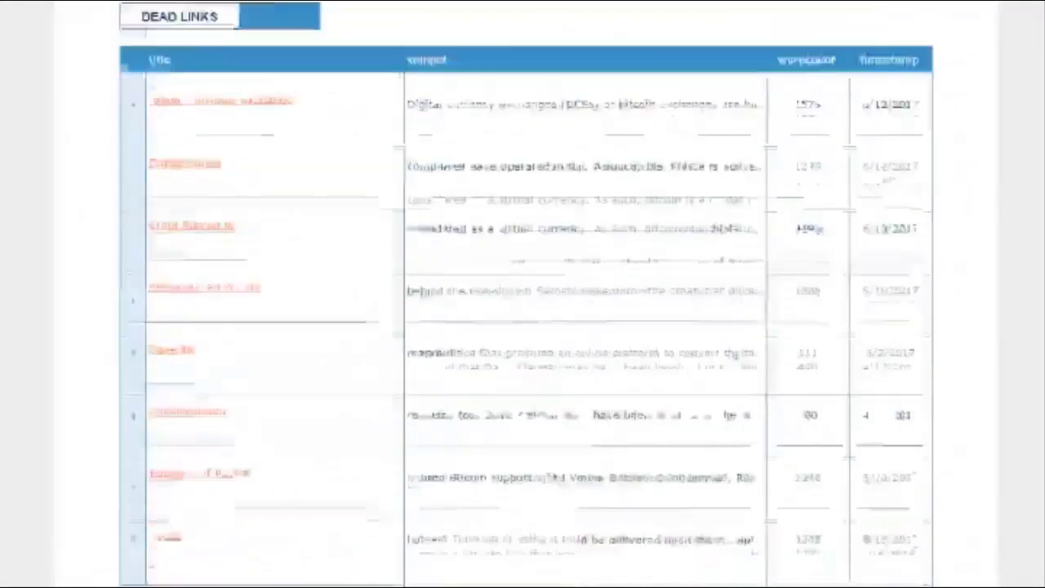
scroll(522, 293, "down", 1)
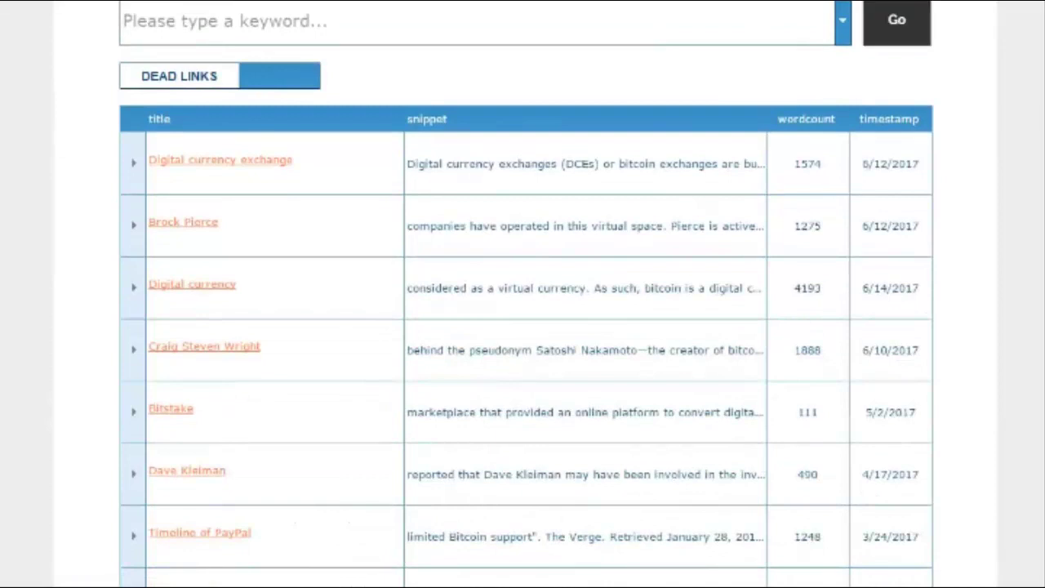
left_click(686, 189)
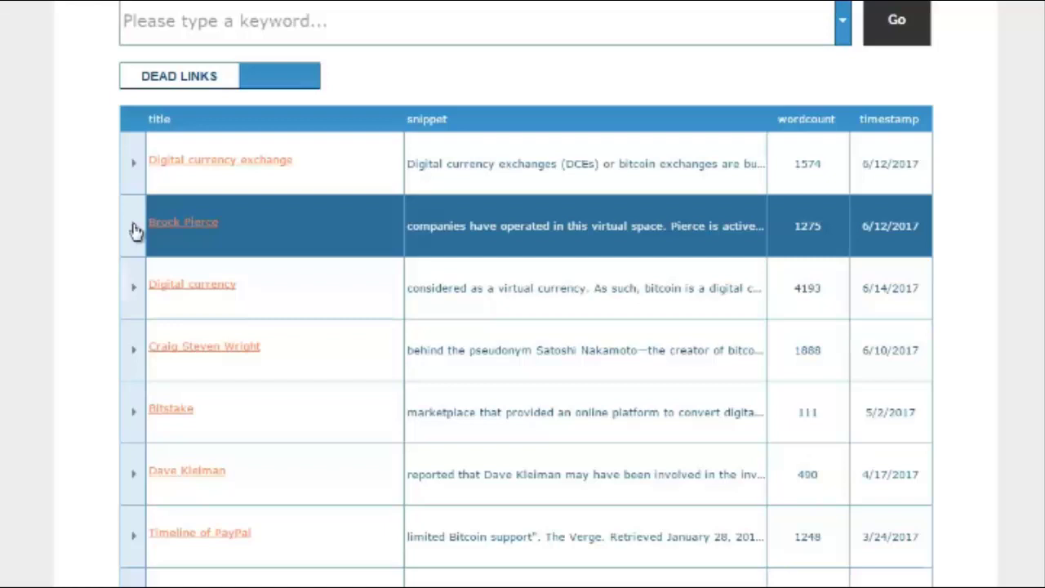
left_click(133, 225)
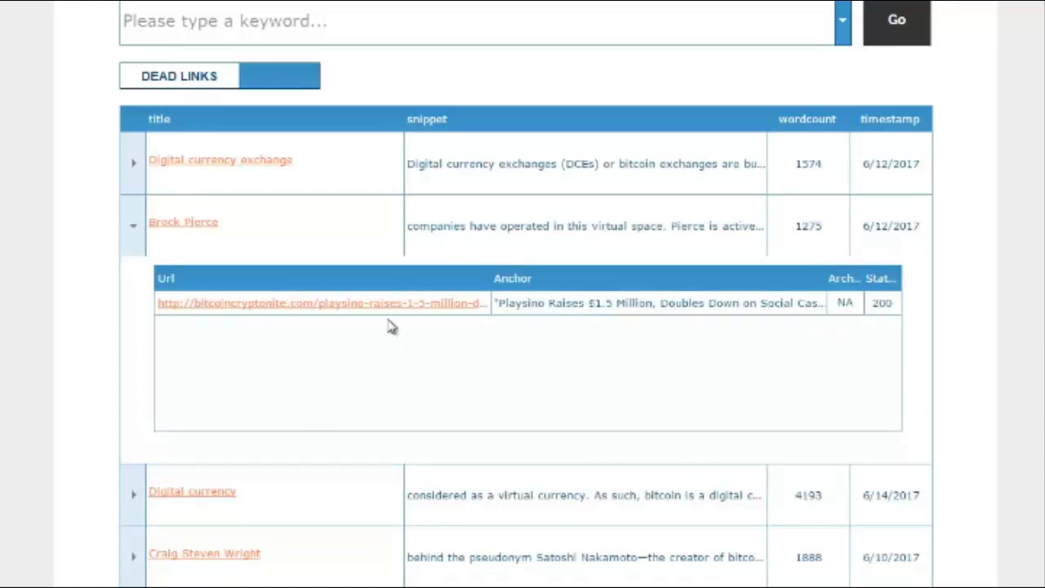
left_click(530, 303)
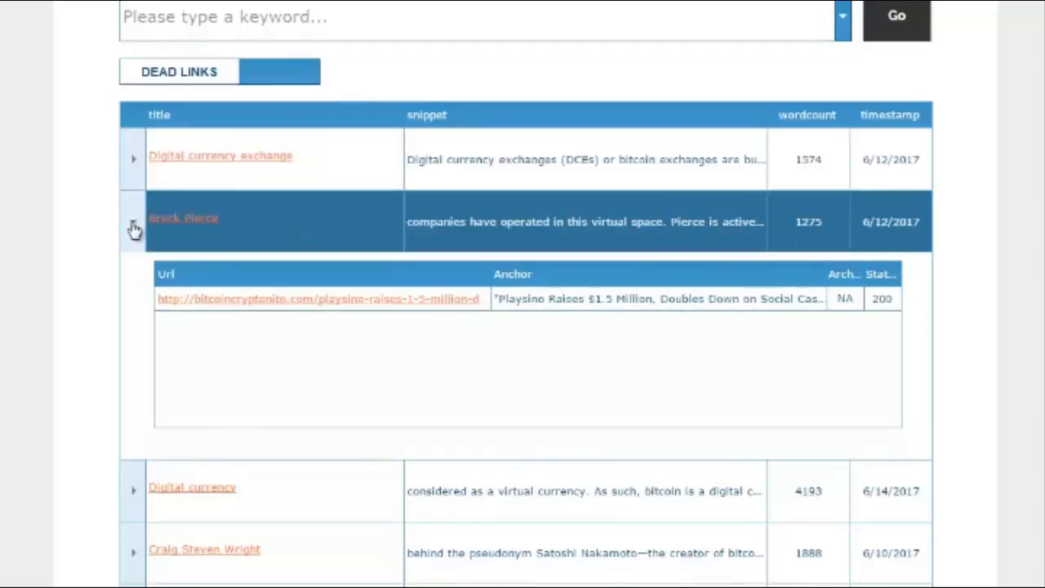
Step: Collapse the second result, expand the Bitstake result and open its listed link, blog.bitstake.co/bitstake-is-shutting-down
left_click(133, 227)
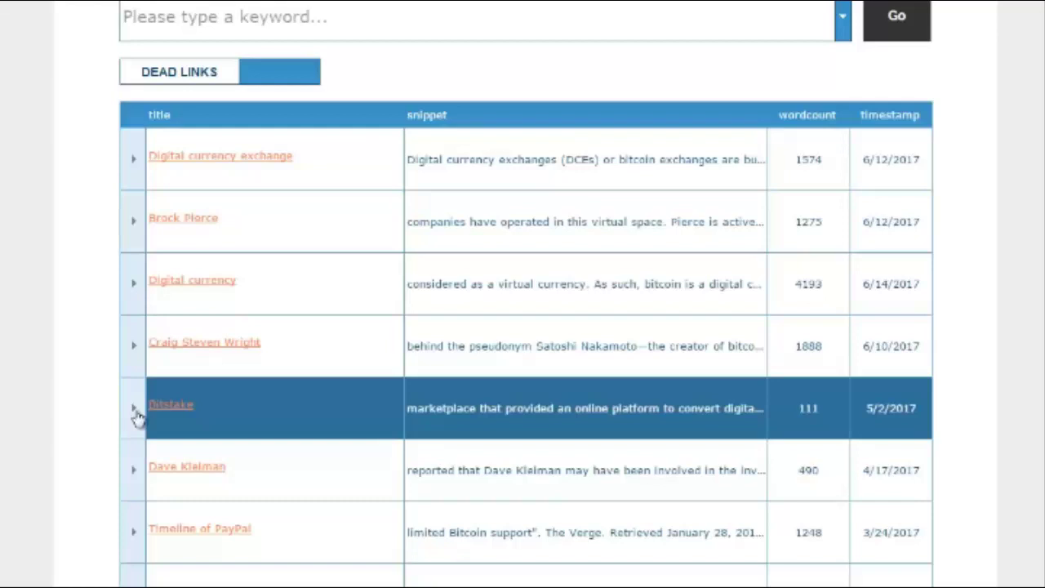
left_click(135, 411)
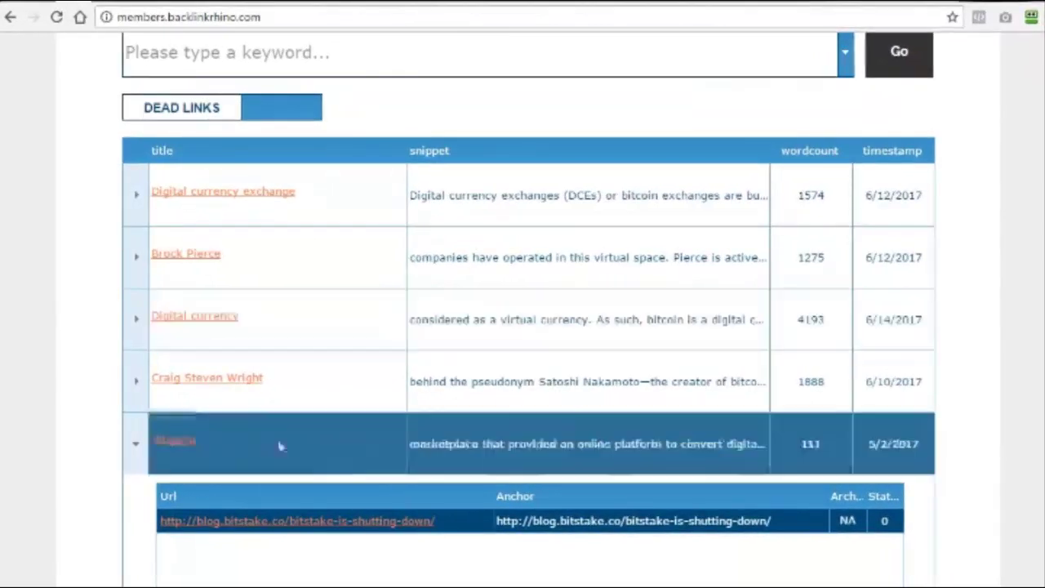
left_click(250, 522)
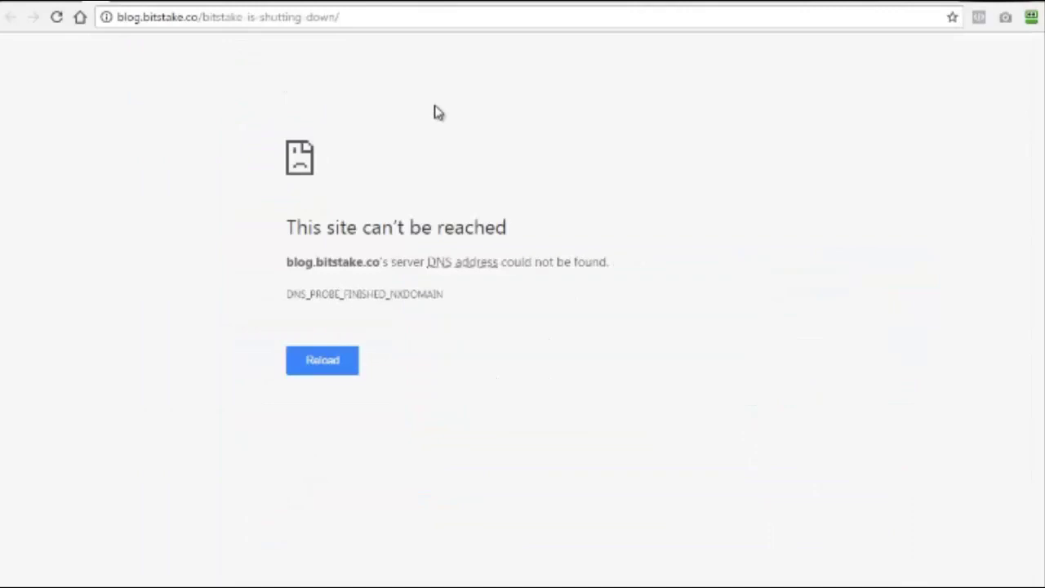
Step: Reduce the address to the root domain bitstake.co, load it and look over the page
left_click(205, 16)
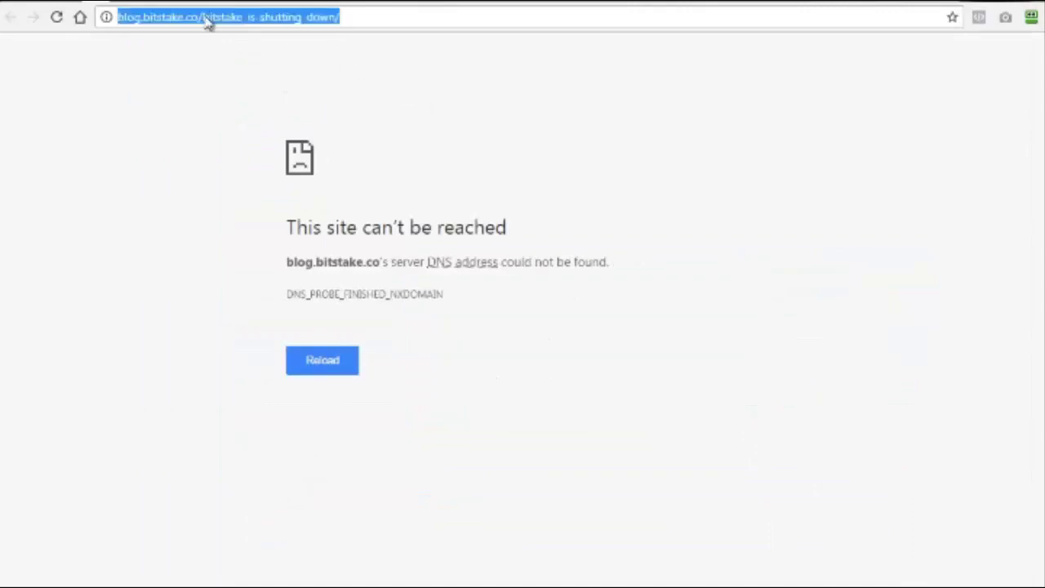
left_click(201, 16)
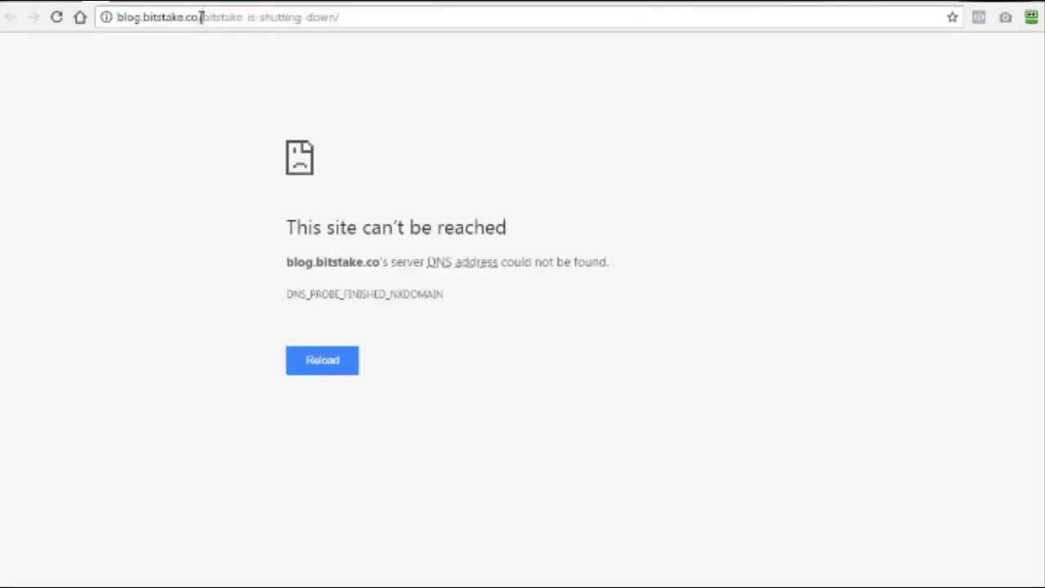
left_click_drag(202, 16, 413, 20)
key("BackSpace")
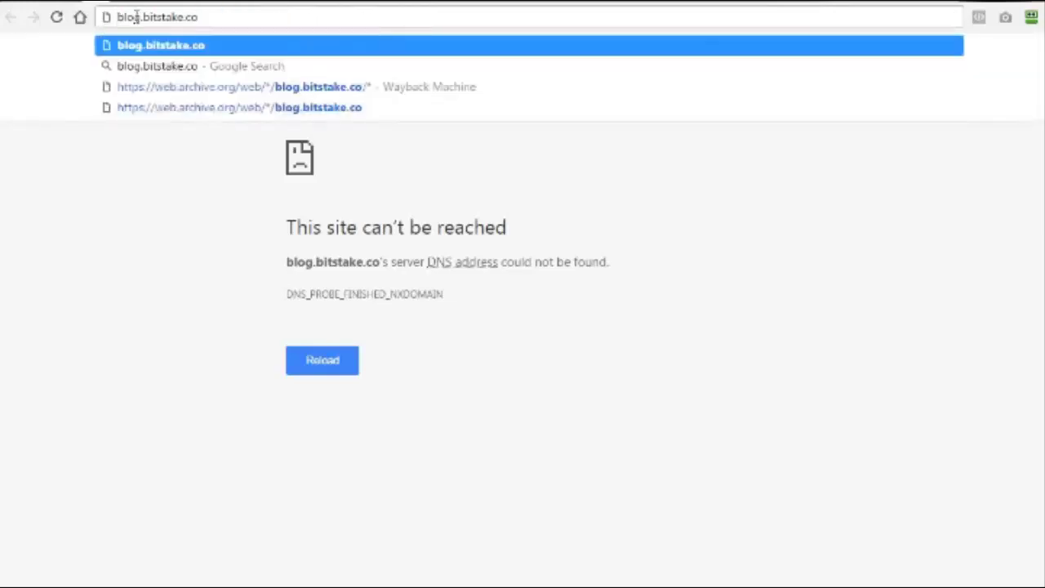
left_click_drag(120, 18, 106, 26)
key("BackSpace")
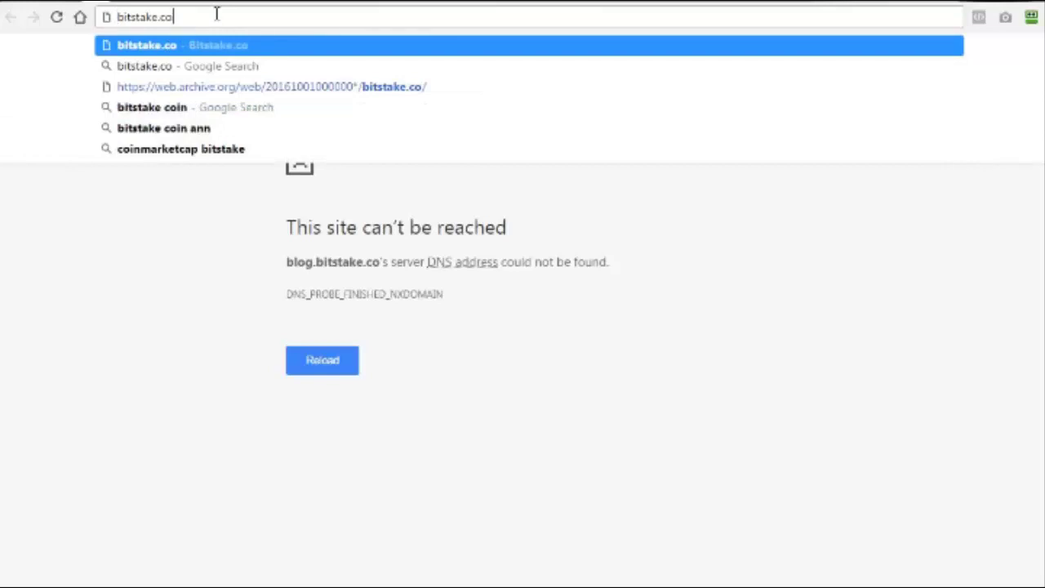
key("Return")
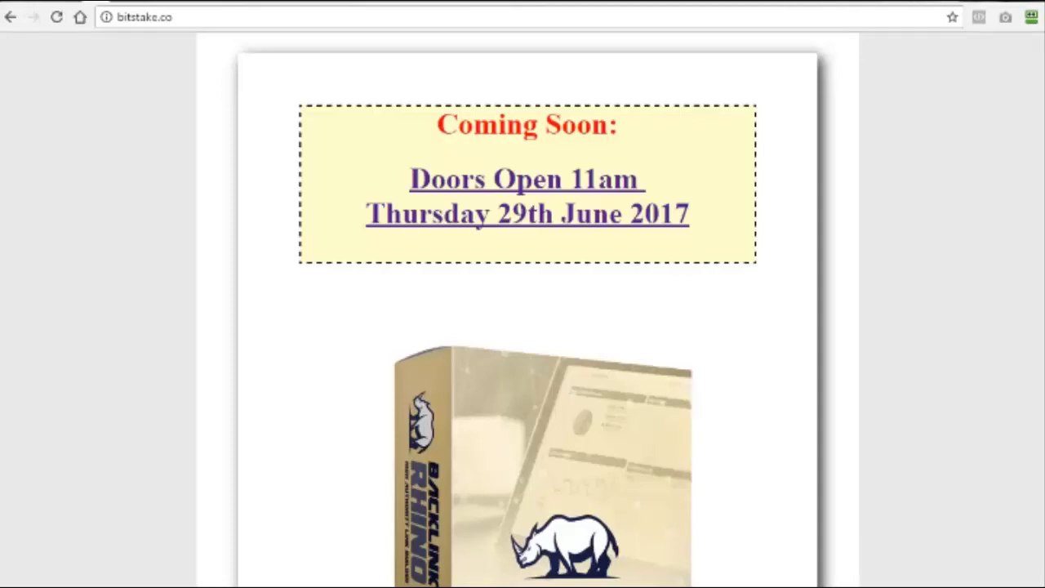
scroll(527, 310, "down", 3)
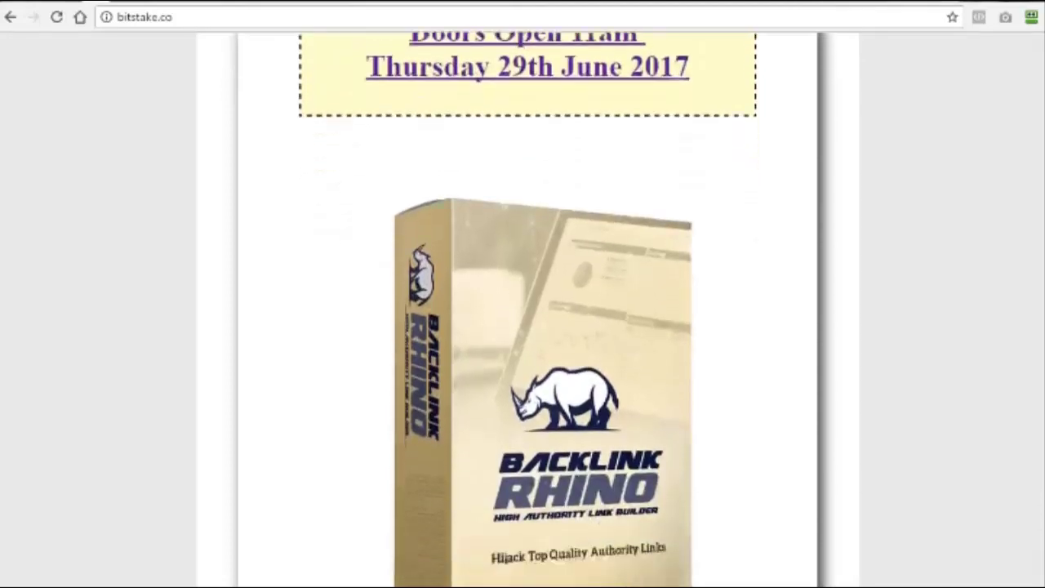
scroll(528, 311, "up", 3)
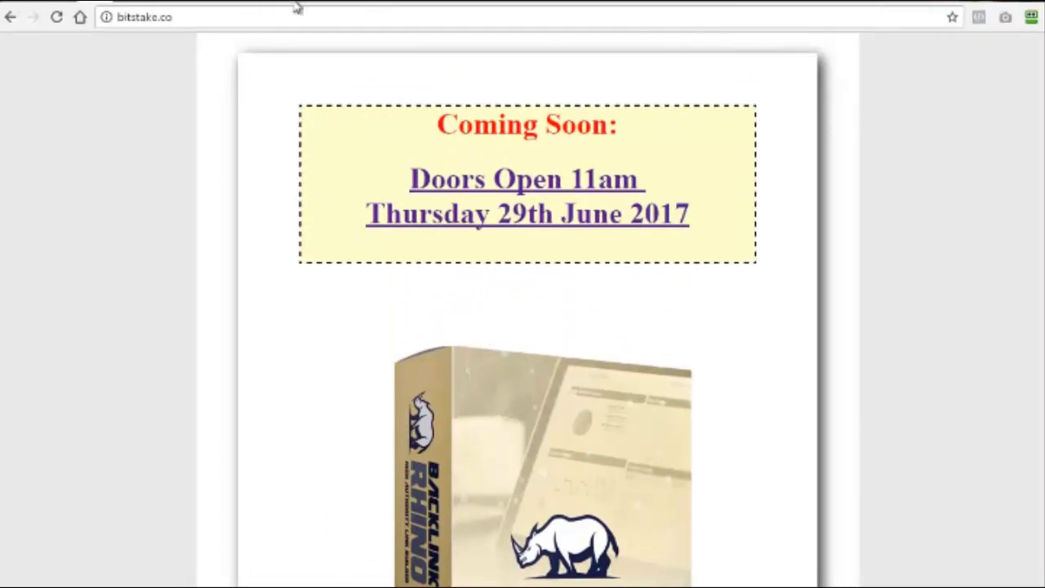
Step: Return to the Bitstake result, switch to the Wayback Machine listing for its dead link and open the March 4, 2016 snapshot
left_click(82, 3)
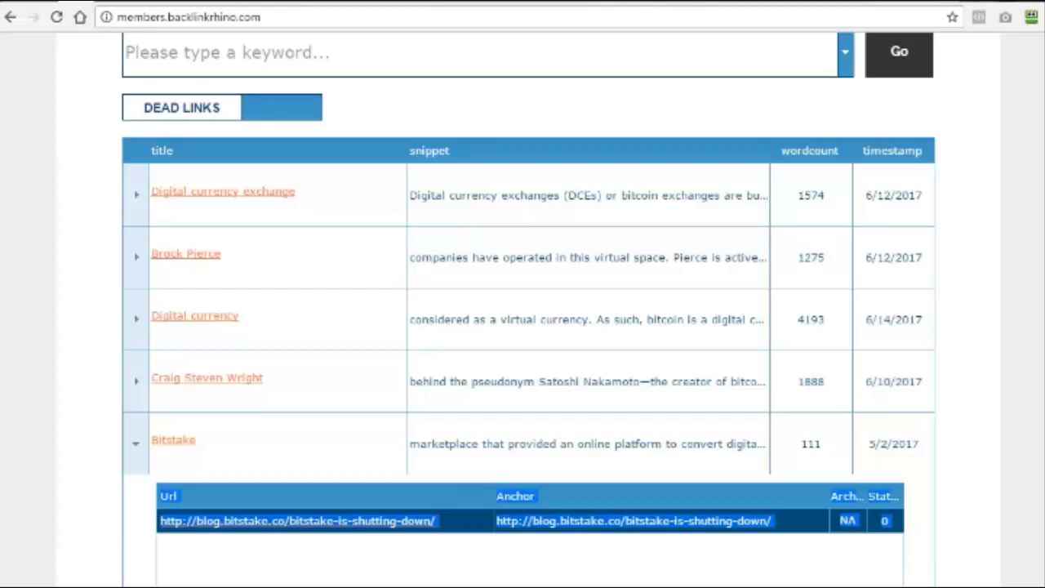
left_click(120, 5)
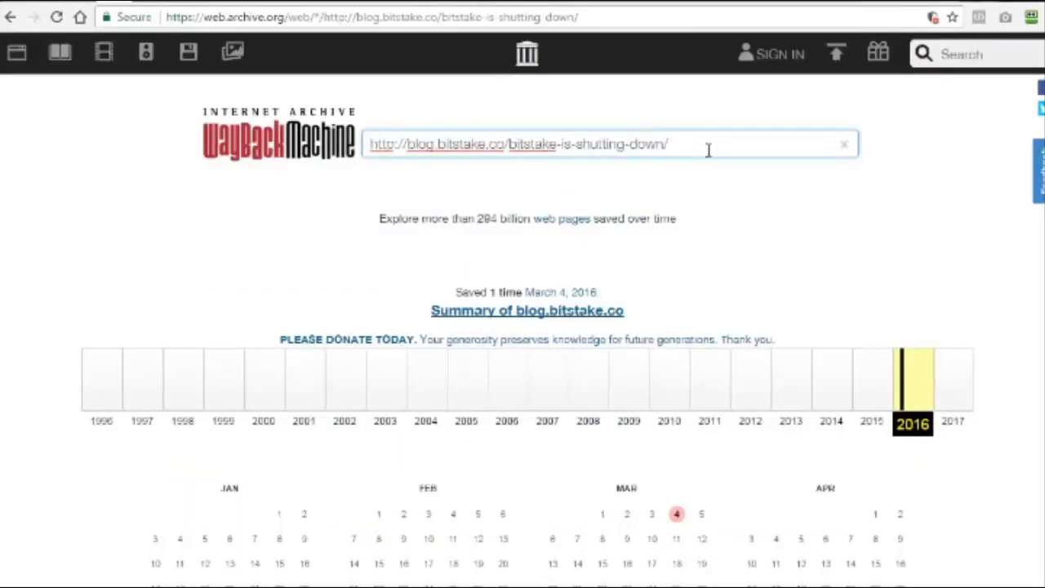
mouse_move(676, 516)
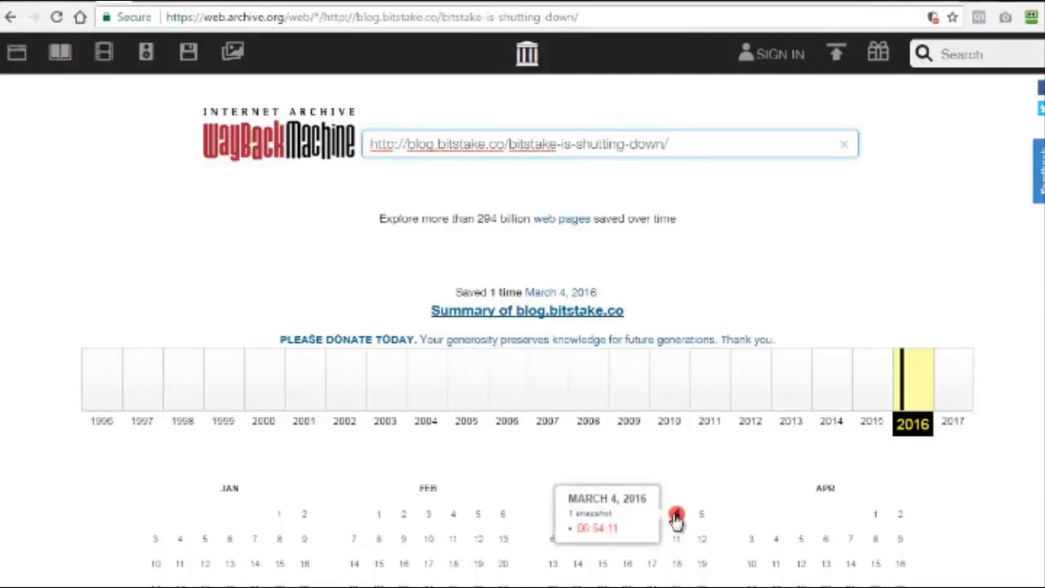
left_click(676, 516)
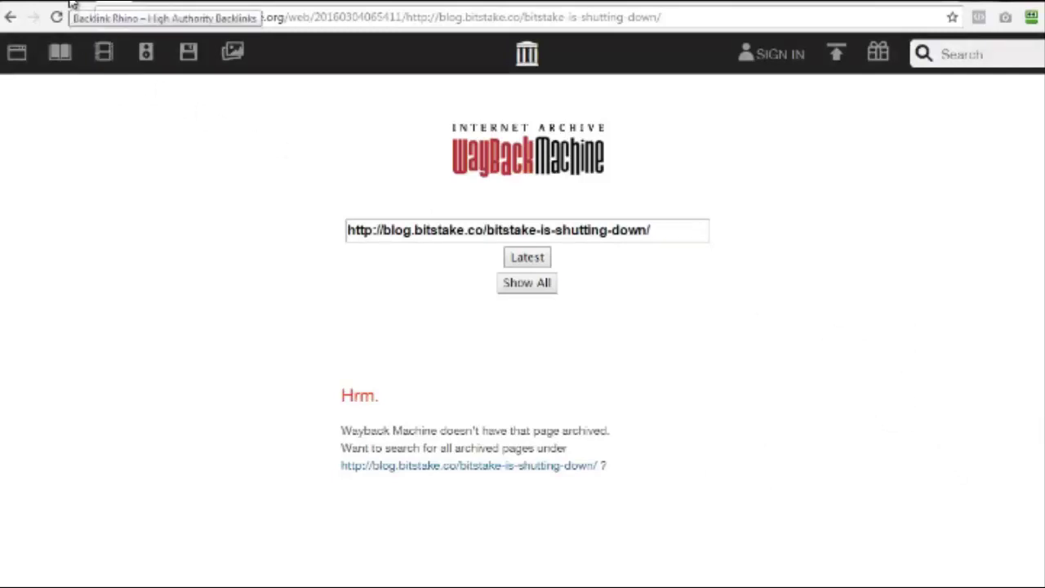
Step: Switch back to Backlink Rhino, view the open Wikipedia article on Bitstake and close it
left_click(69, 2)
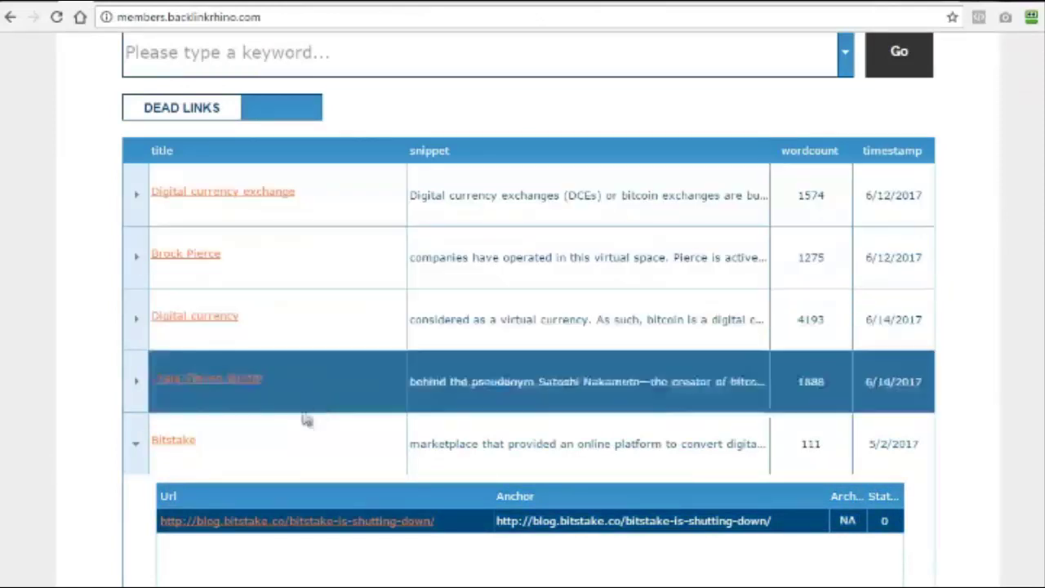
left_click(104, 5)
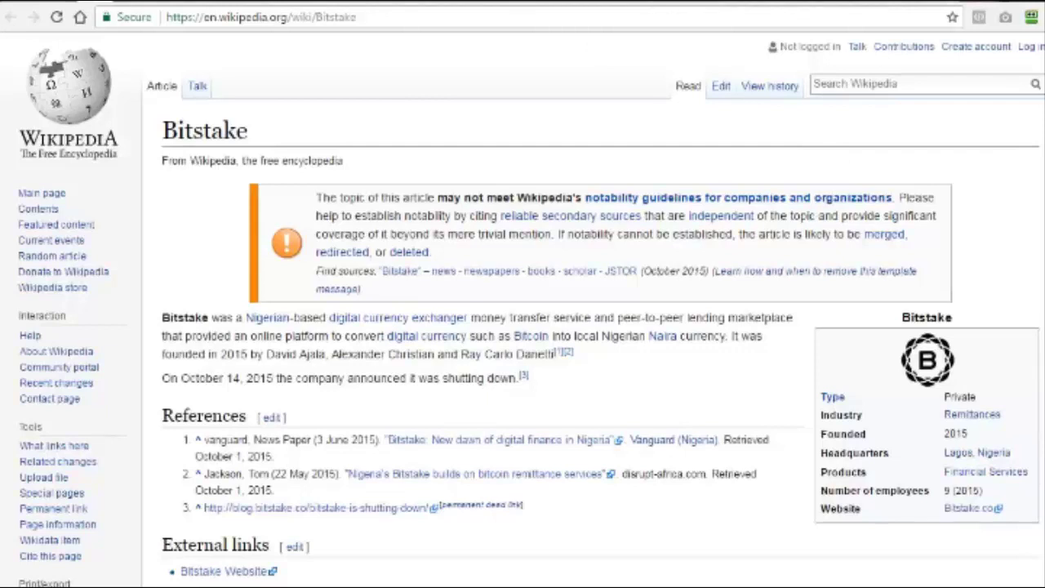
key("ctrl+w")
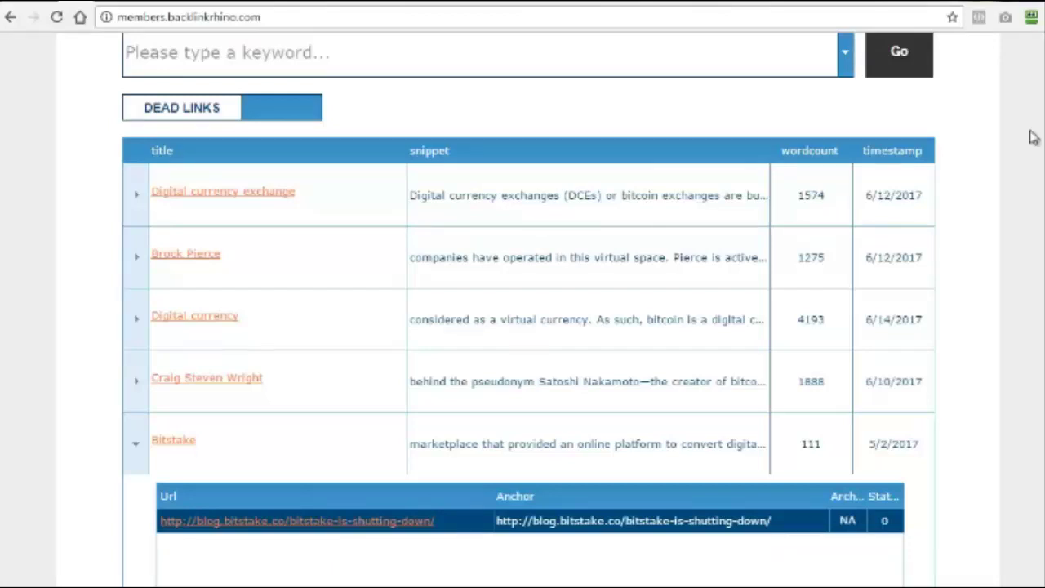
Step: Run a search for "bitcoin" in Citation Needed mode and look through the listed articles
scroll(1020, 105, "up", 3)
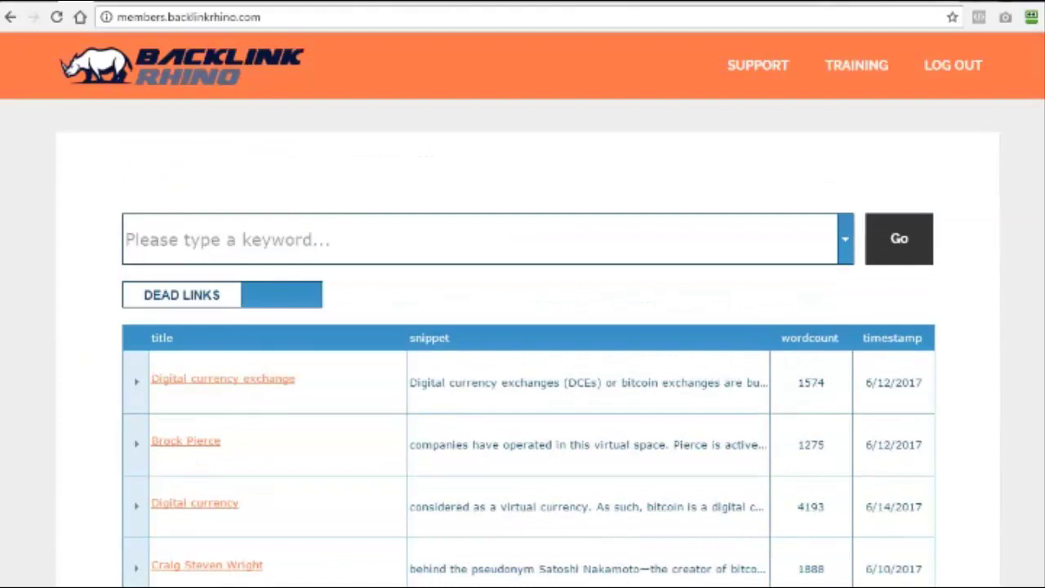
left_click(323, 239)
type("bitcoin")
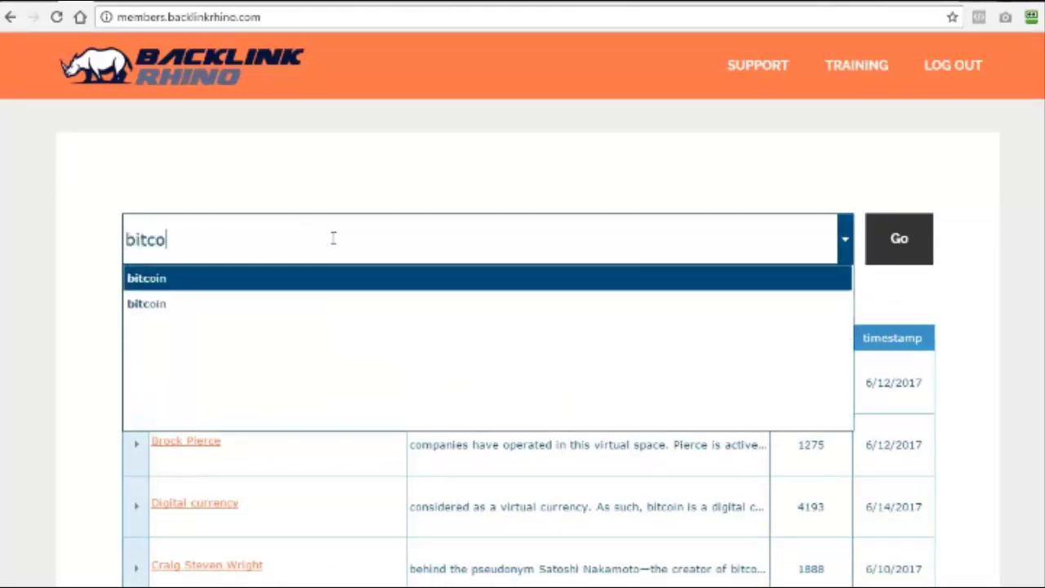
left_click(77, 233)
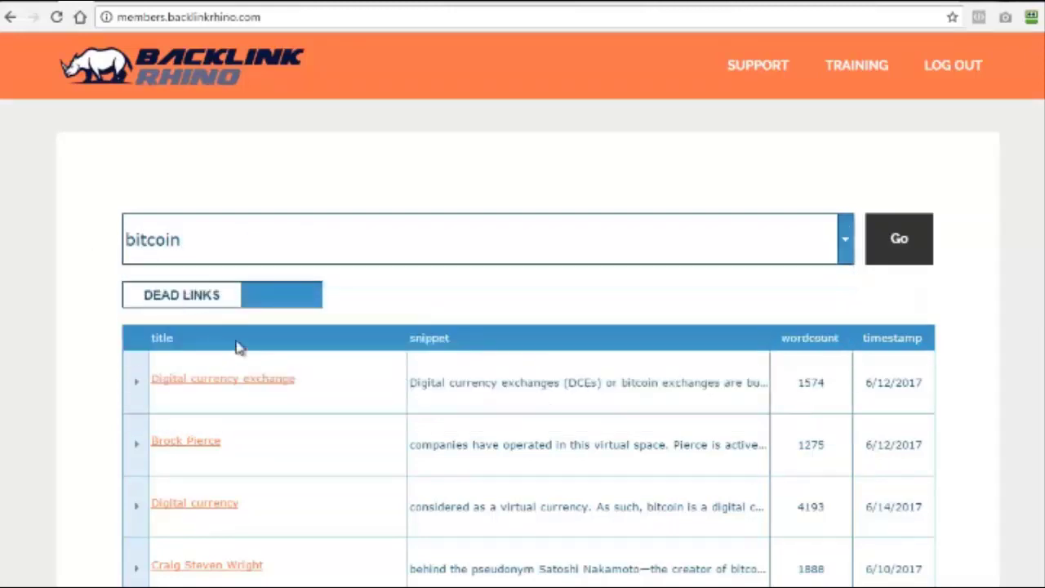
left_click(277, 299)
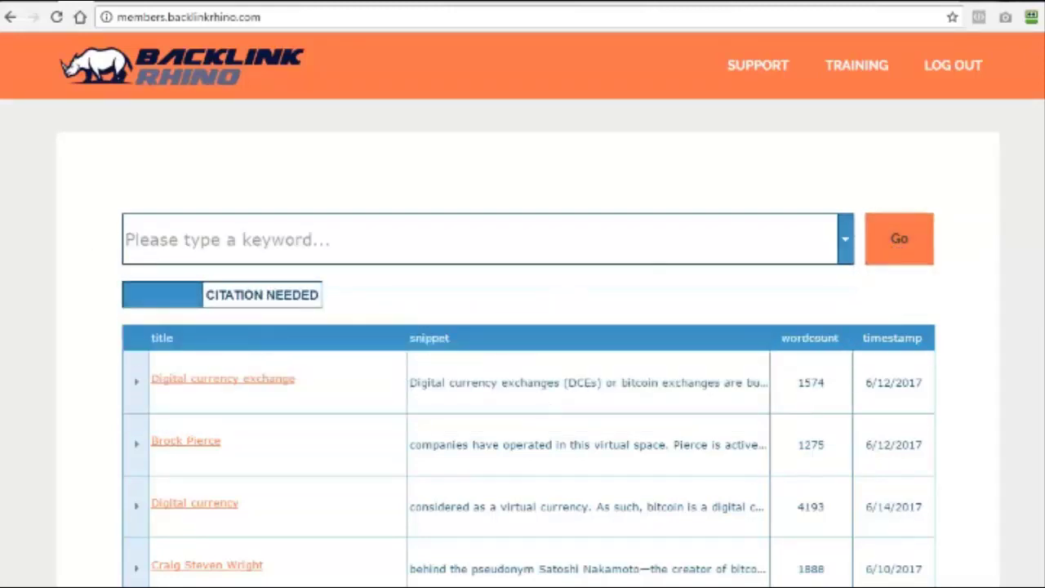
scroll(522, 326, "down", 6)
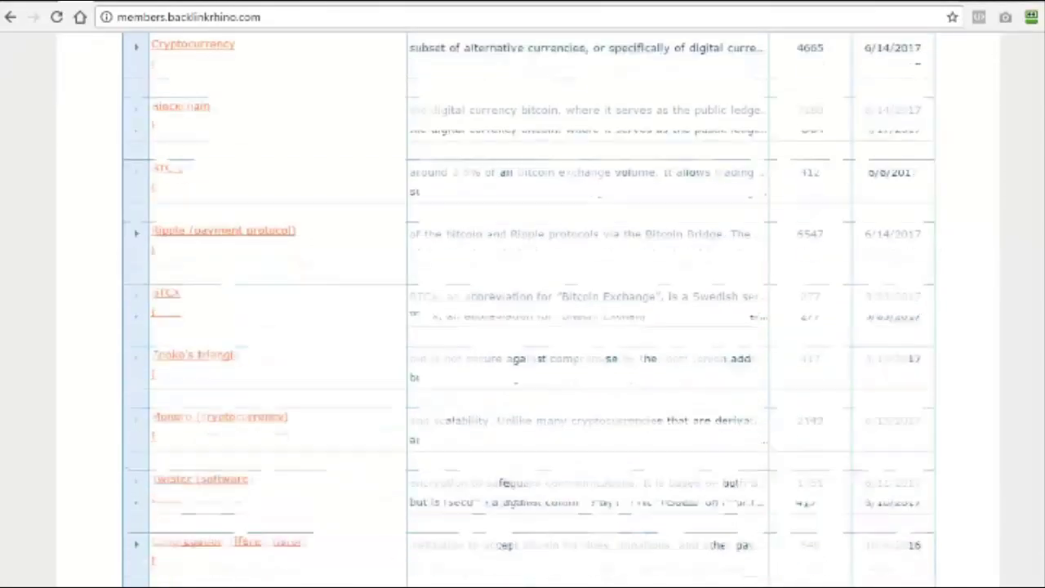
scroll(522, 326, "down", 6)
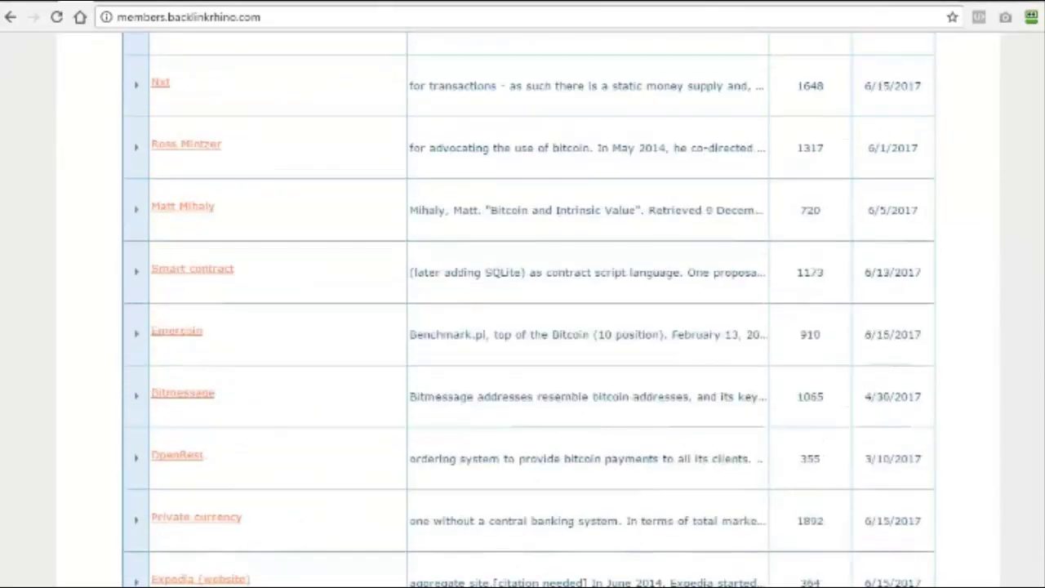
scroll(522, 327, "down", 6)
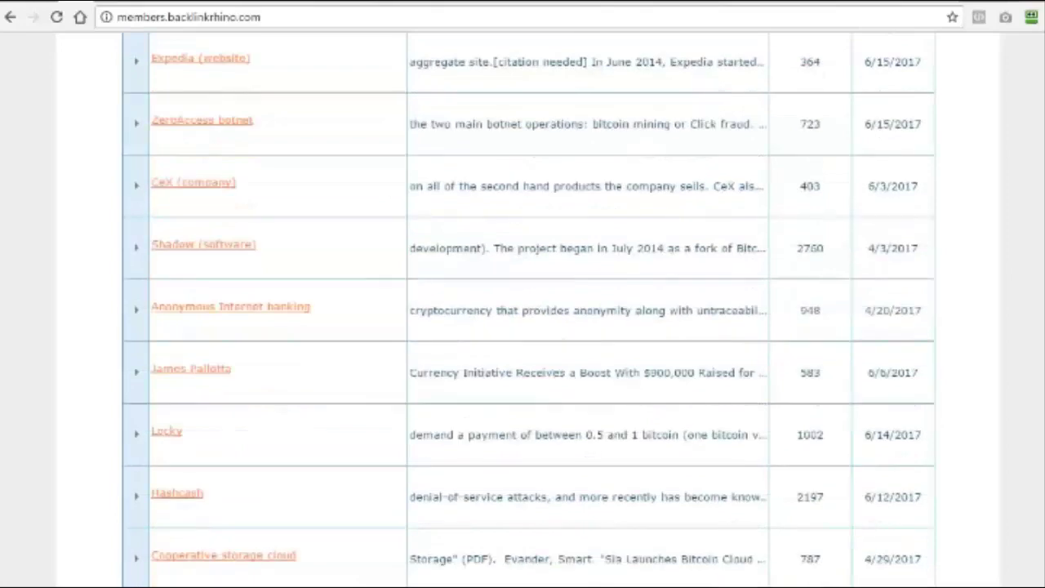
scroll(522, 327, "down", 6)
scroll(522, 327, "down", 6)
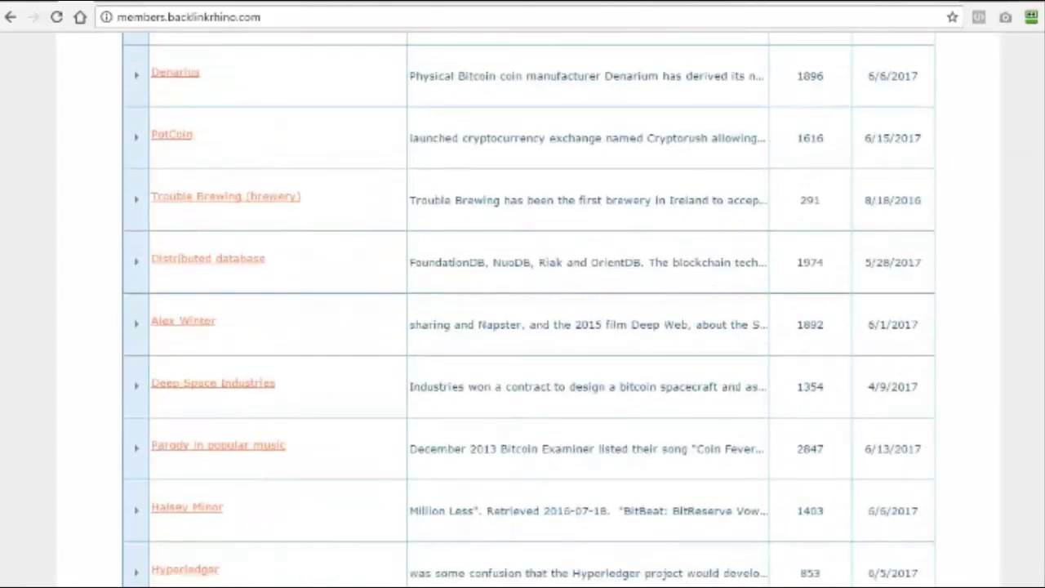
Step: Look through the remaining Citation Needed results to the end of the list and expand the York Revolution entry's content
scroll(523, 326, "down", 6)
scroll(523, 326, "down", 6)
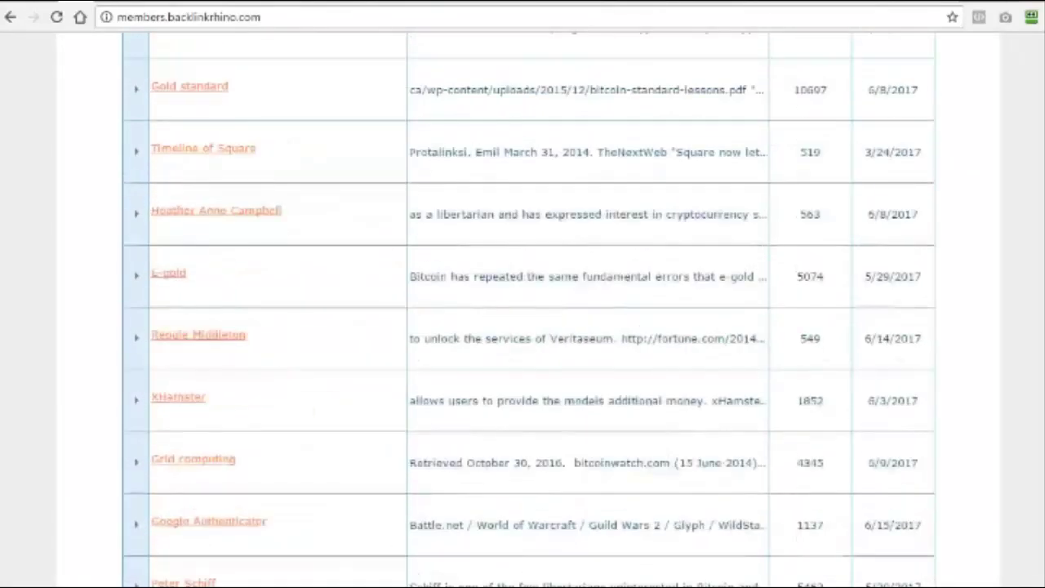
scroll(522, 326, "down", 6)
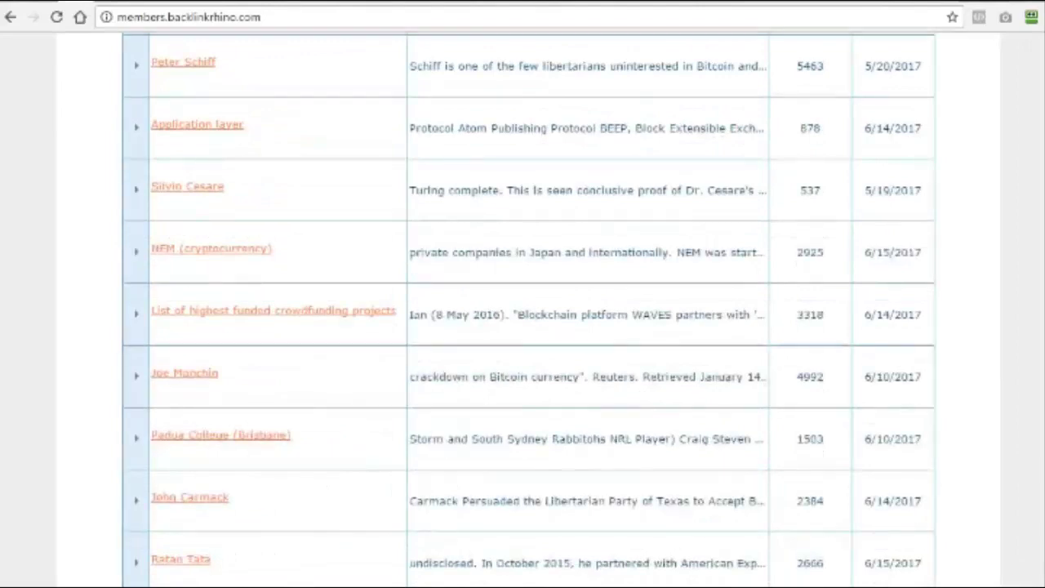
scroll(522, 327, "down", 6)
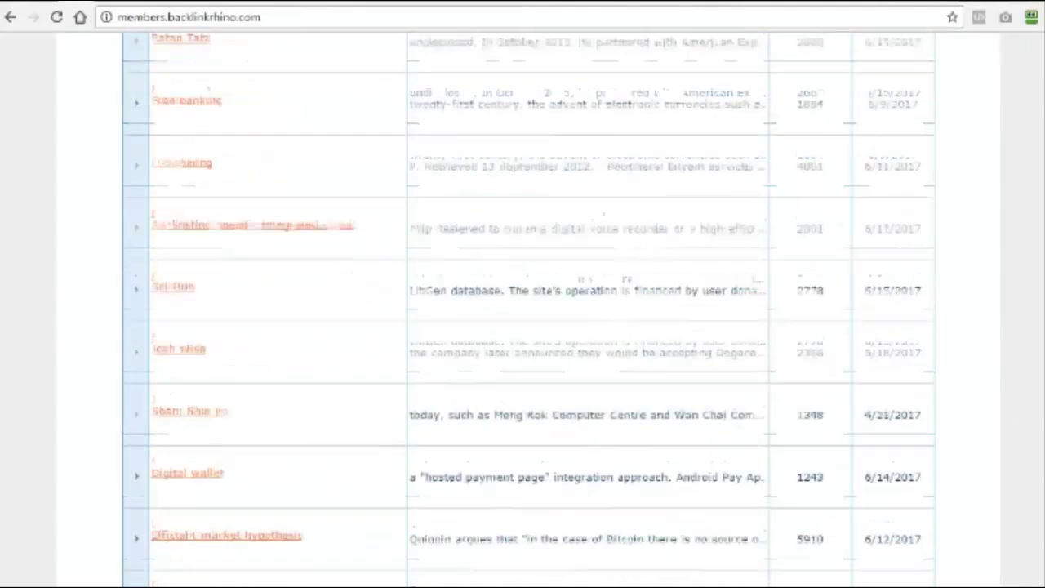
scroll(522, 326, "down", 6)
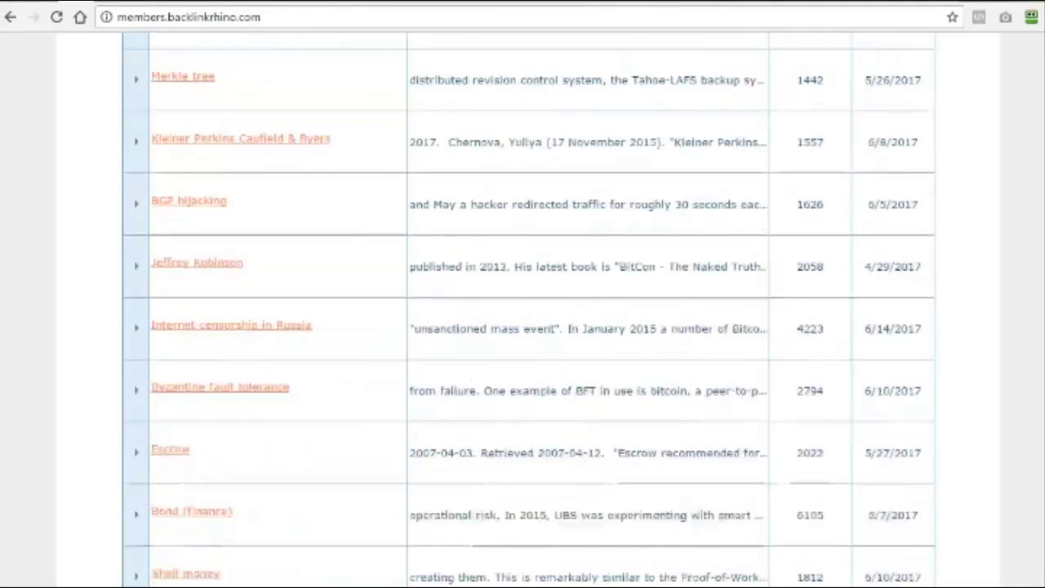
scroll(522, 326, "down", 6)
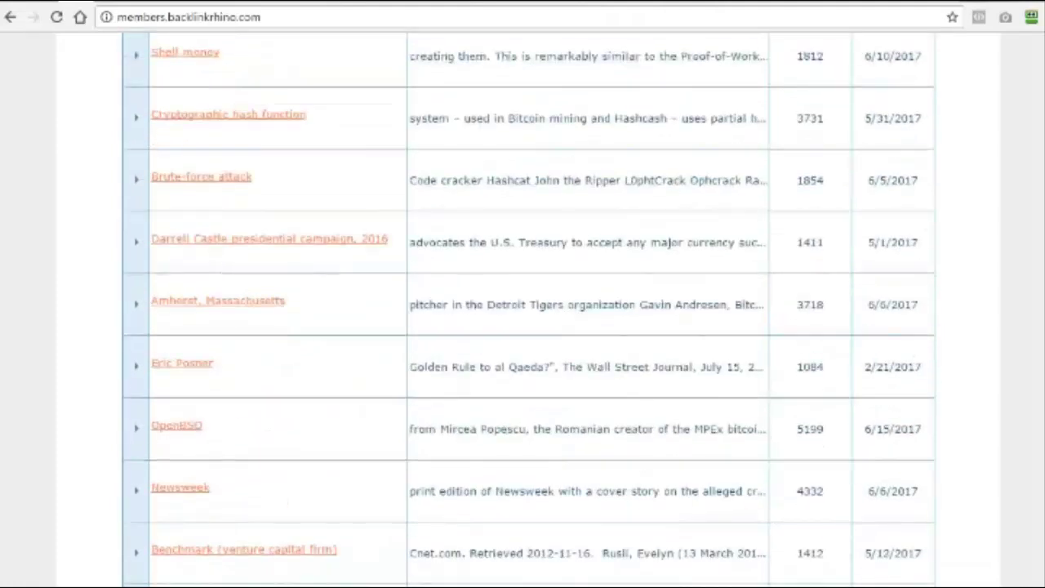
scroll(522, 326, "down", 5)
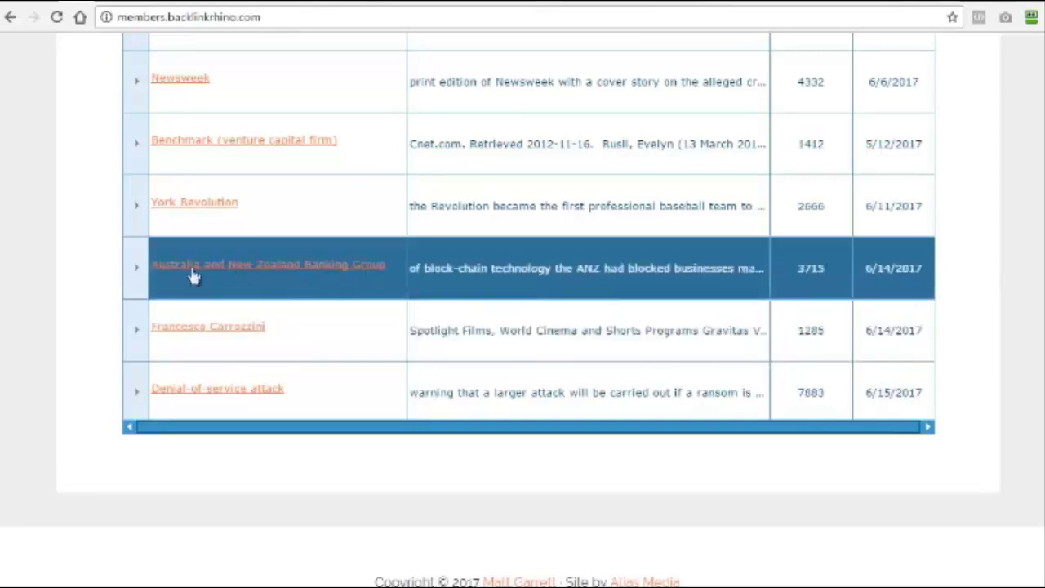
left_click(136, 210)
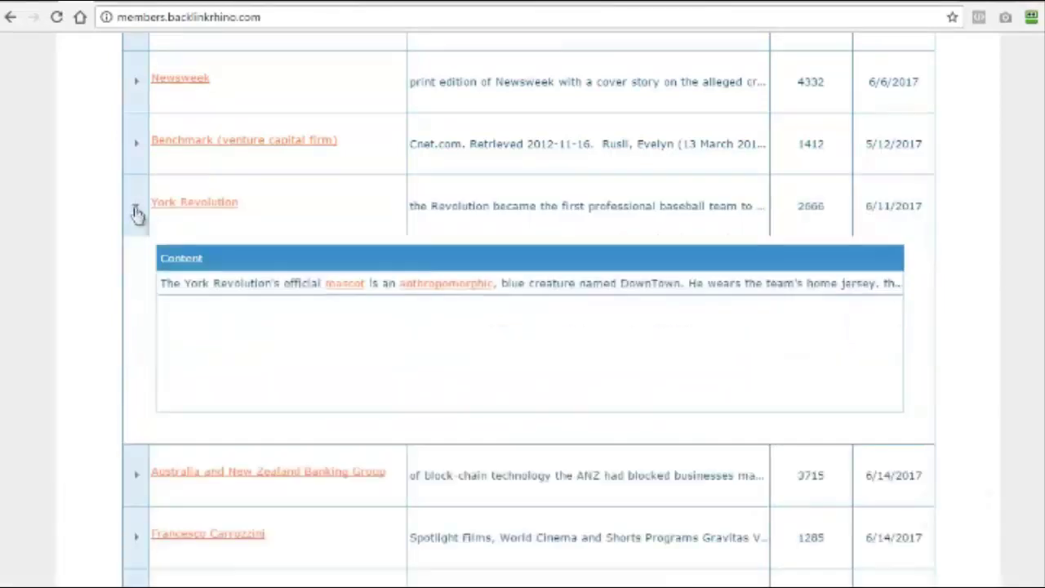